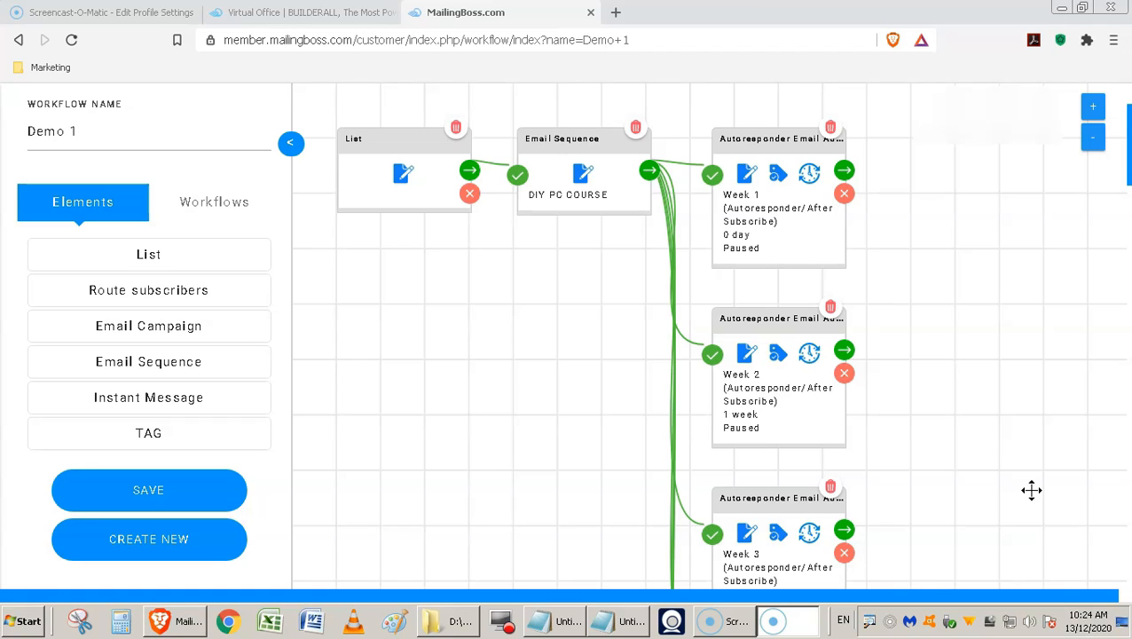
Step: Create a new workflow named Demo 2 from the dashboard
left_click(542, 322)
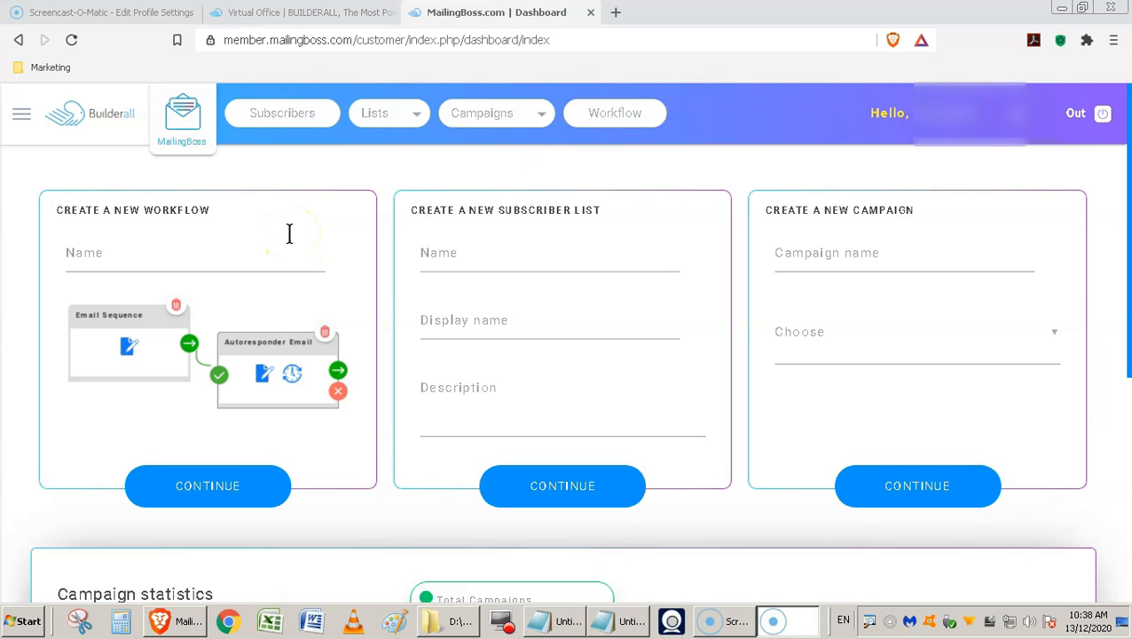
left_click(240, 257)
type("Demo 2")
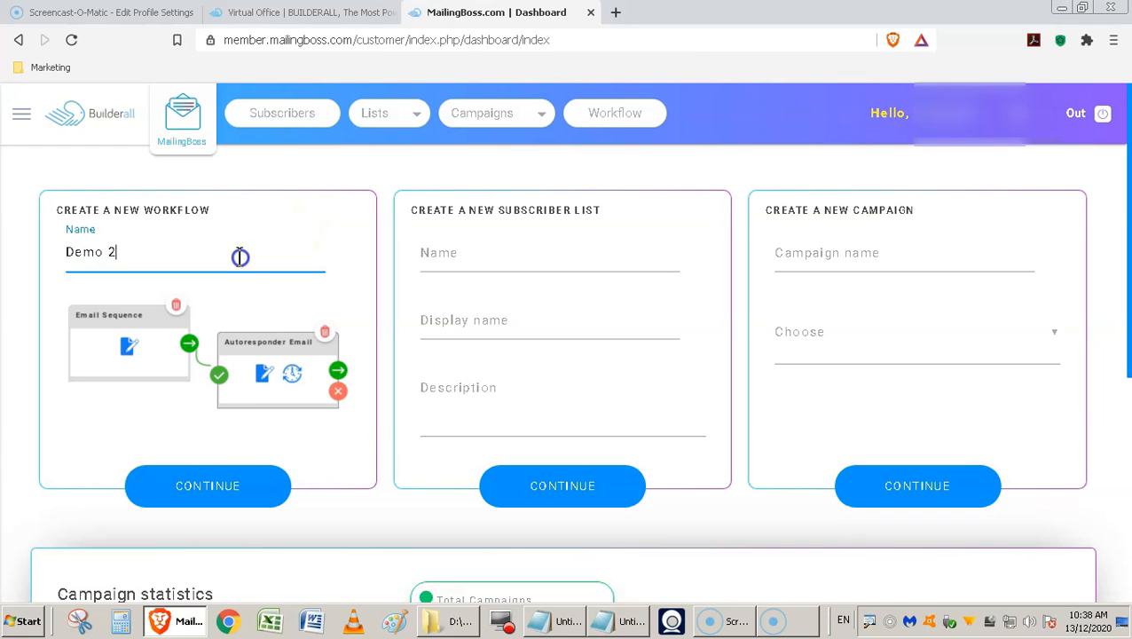
left_click(218, 484)
left_click(247, 496)
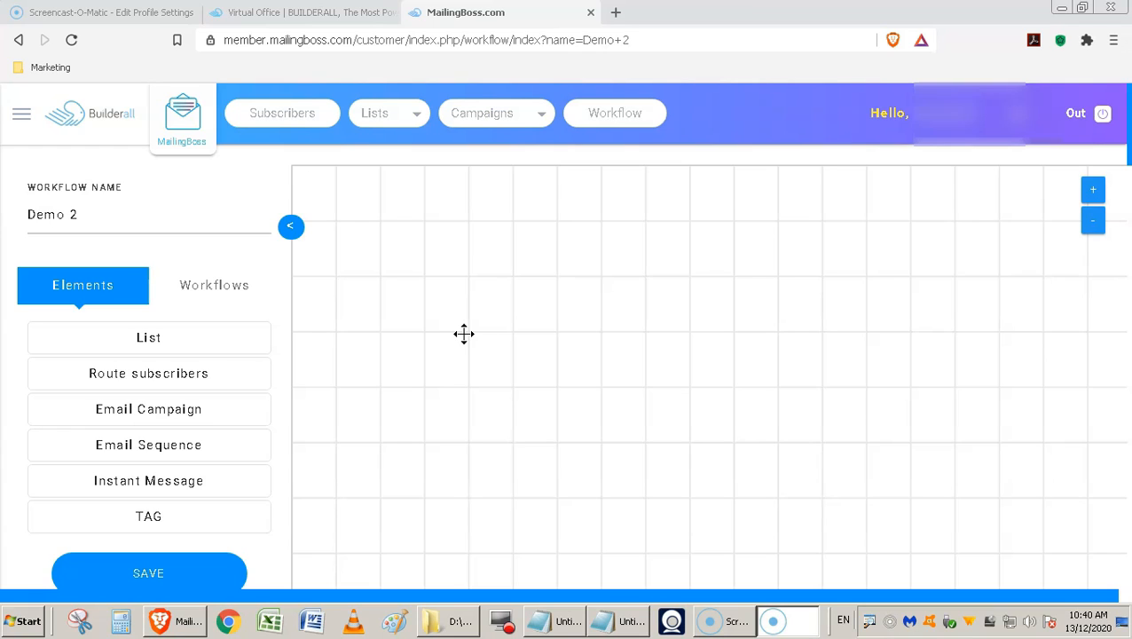
left_click(699, 415)
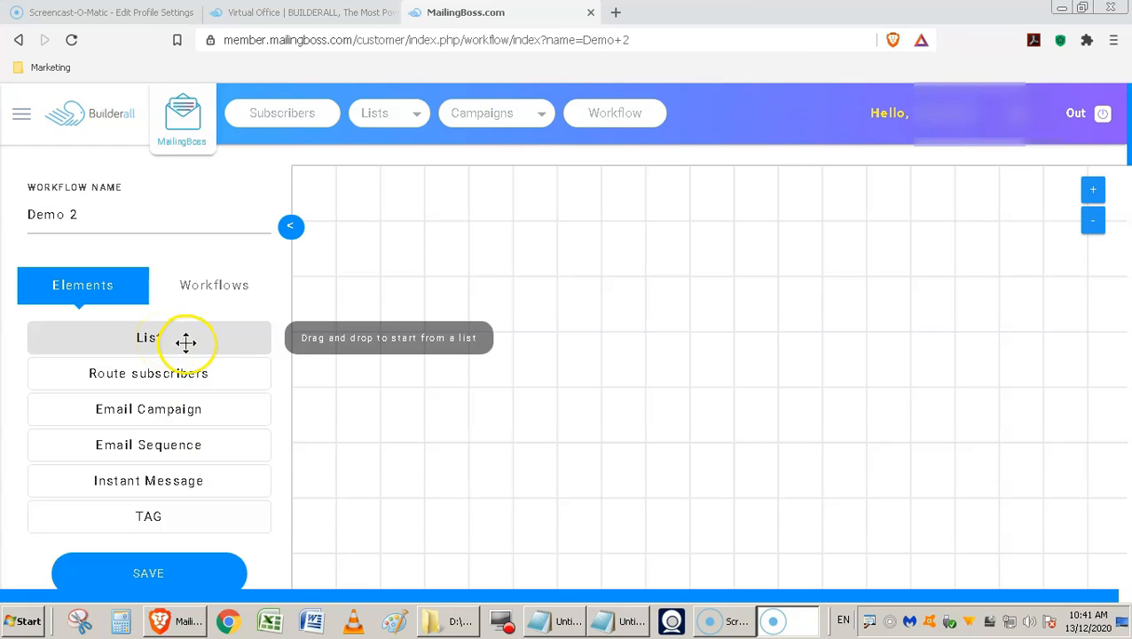
Step: Add a List element near the upper-left corner of the empty Demo 2 workflow canvas
left_click_drag(169, 339, 515, 256)
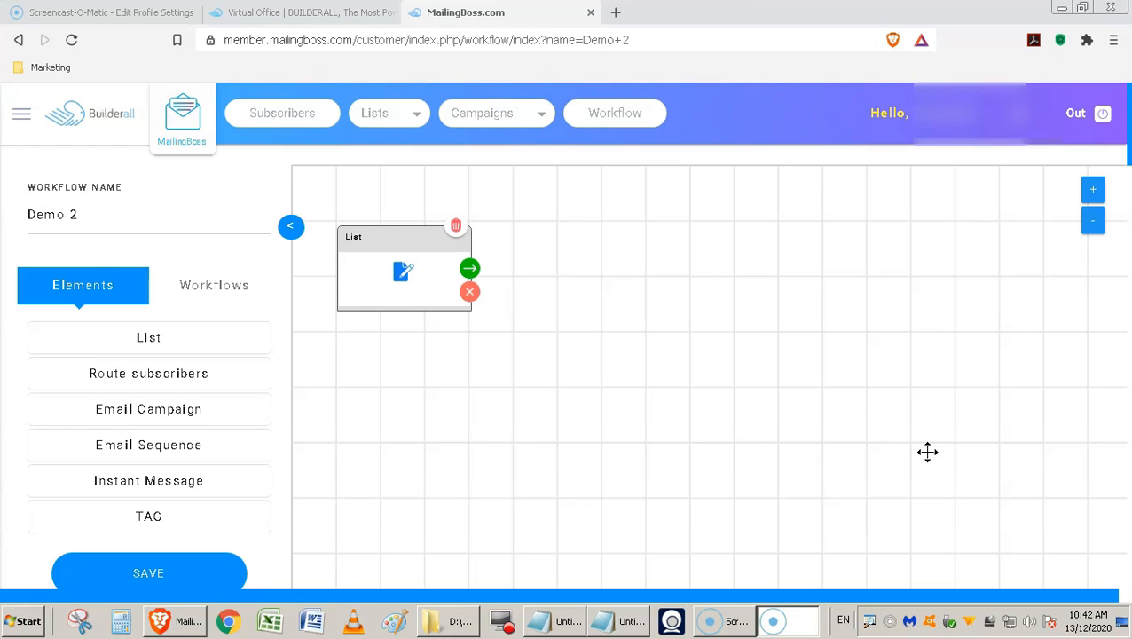
left_click(890, 410)
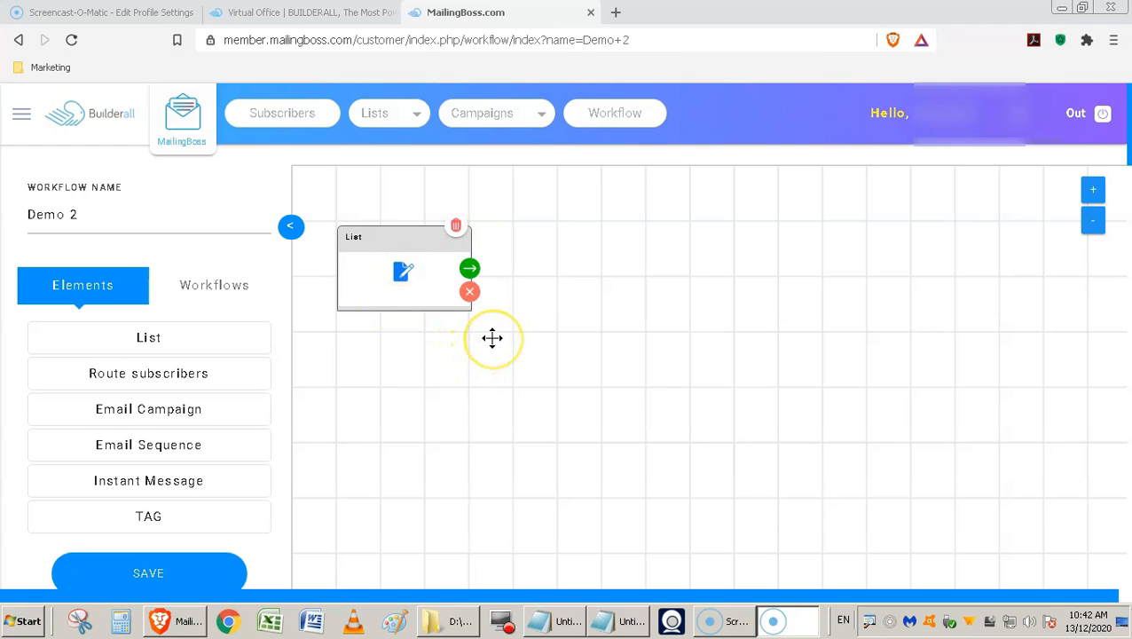
left_click(469, 270)
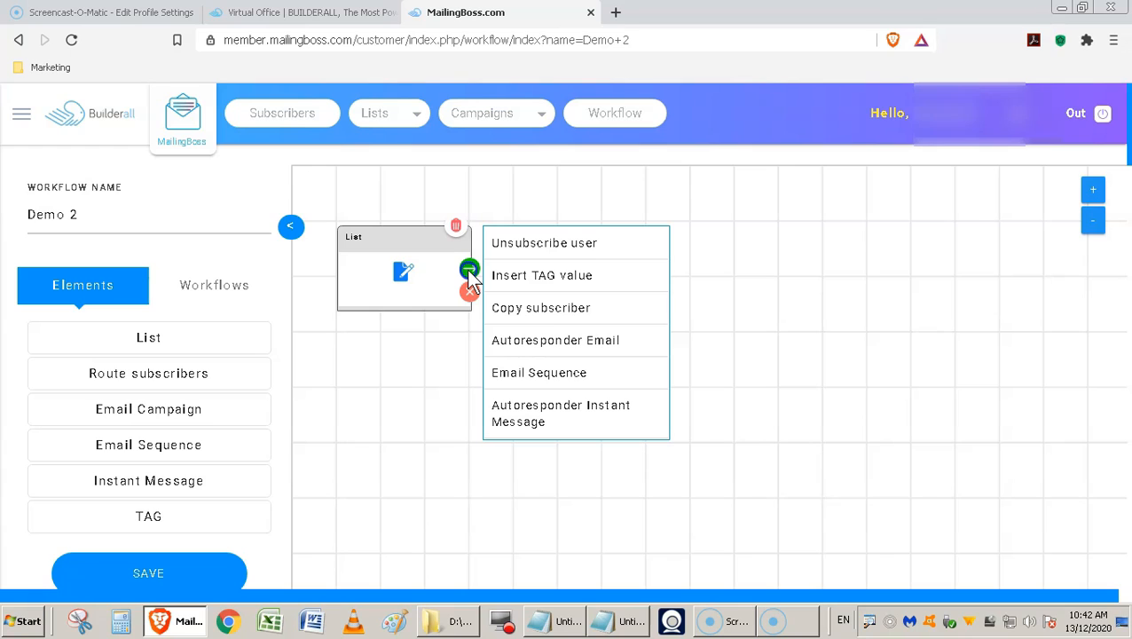
left_click(597, 373)
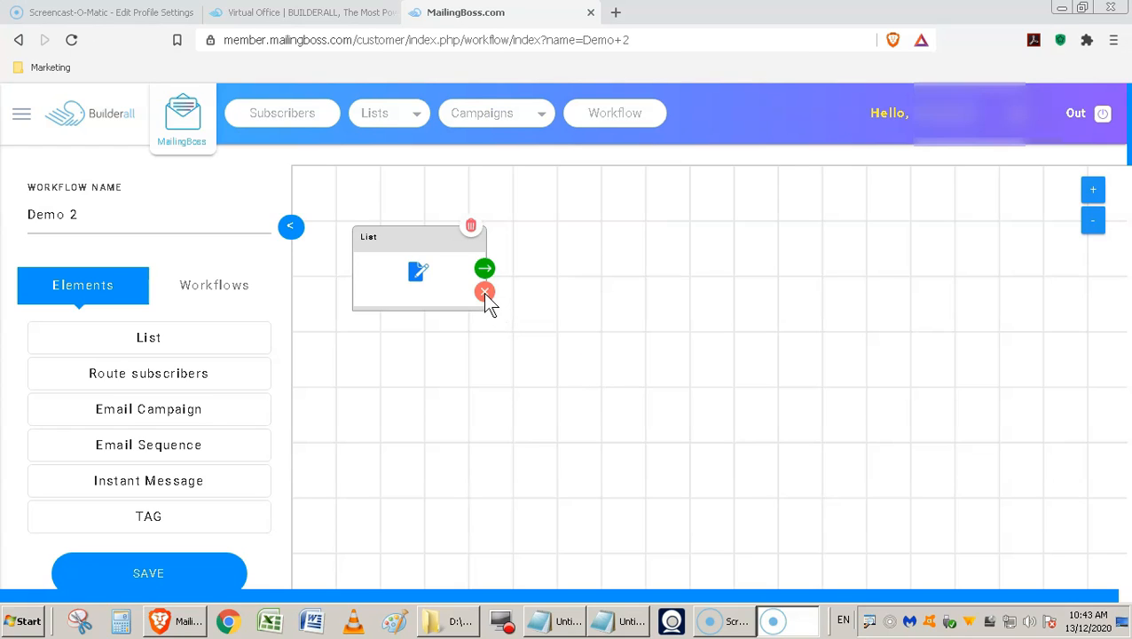
left_click(485, 293)
left_click(484, 291)
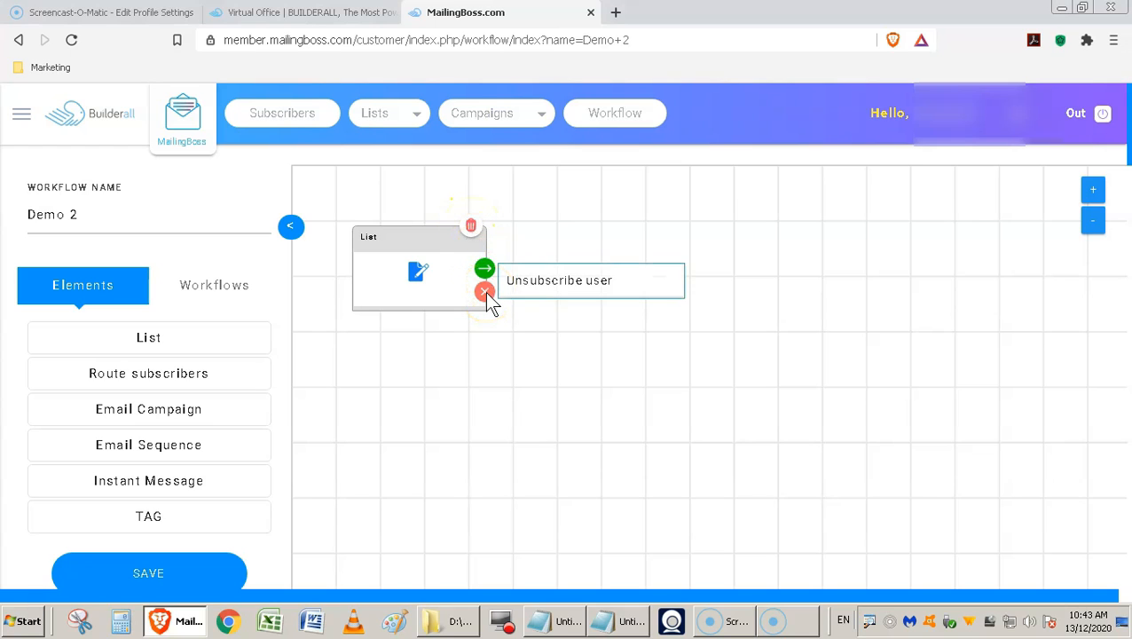
left_click(570, 303)
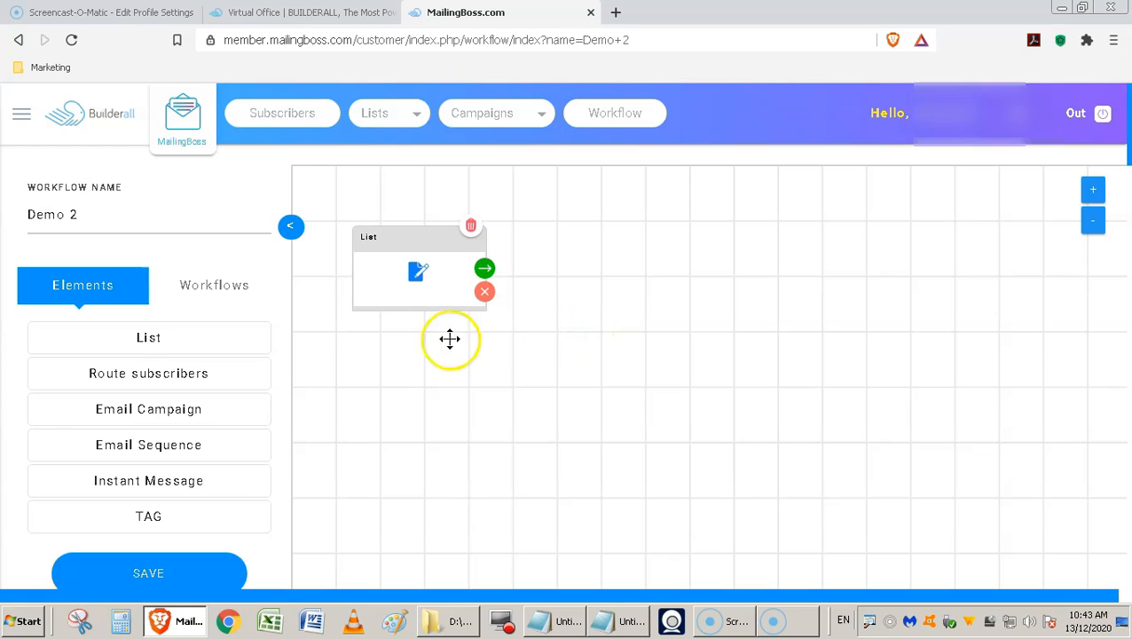
Step: Assign the Barcelona Computing Club subscriber list to the List card
left_click(417, 280)
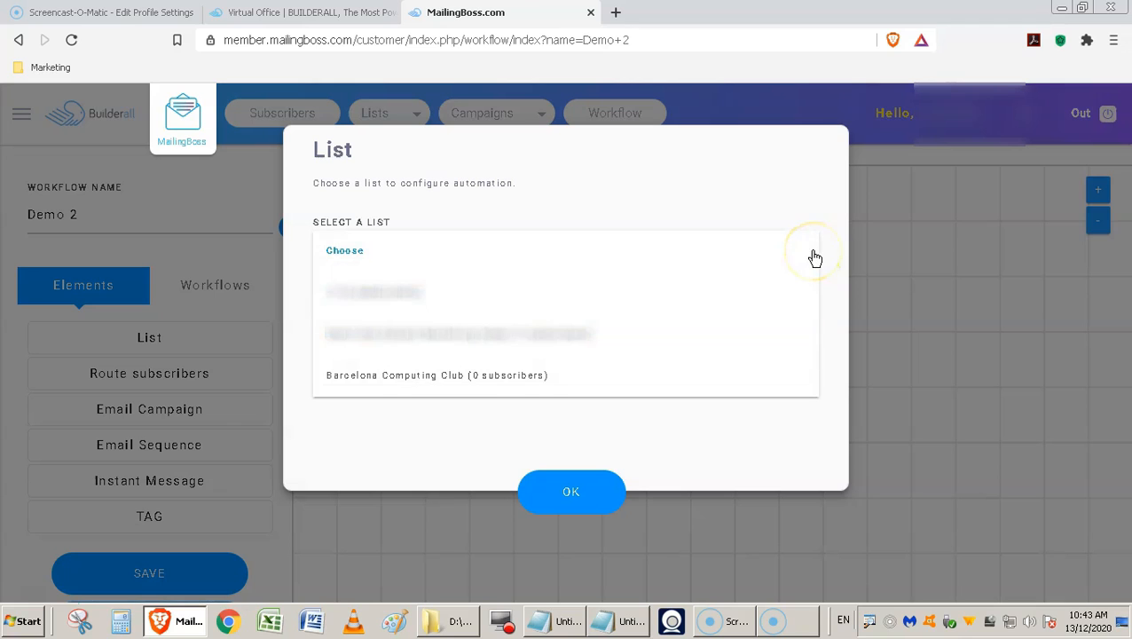
left_click(460, 380)
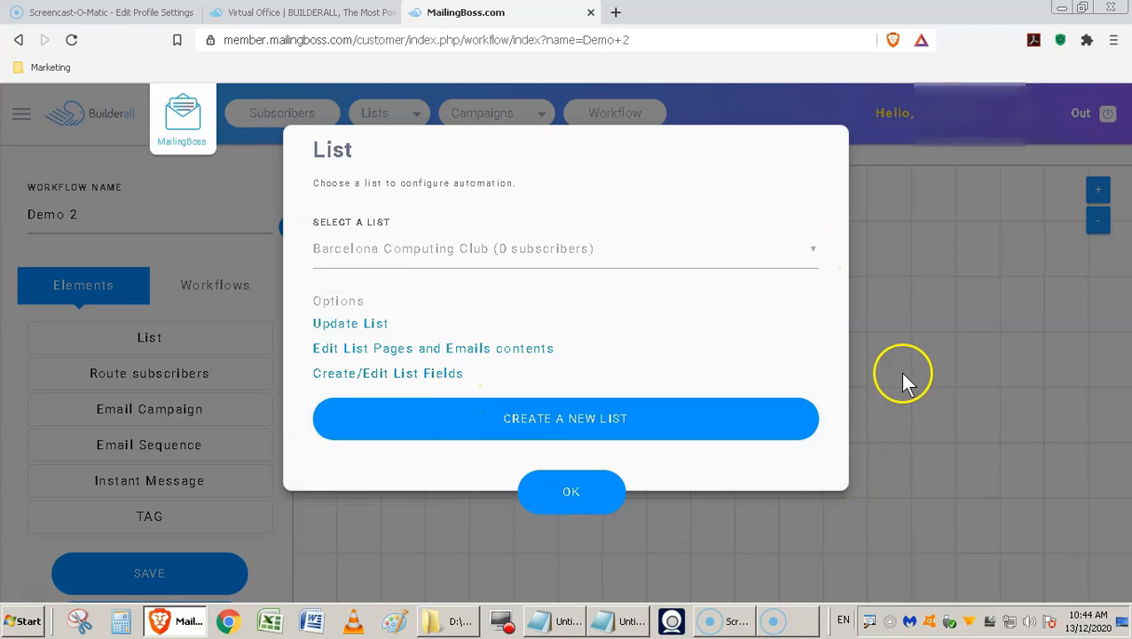
left_click(586, 494)
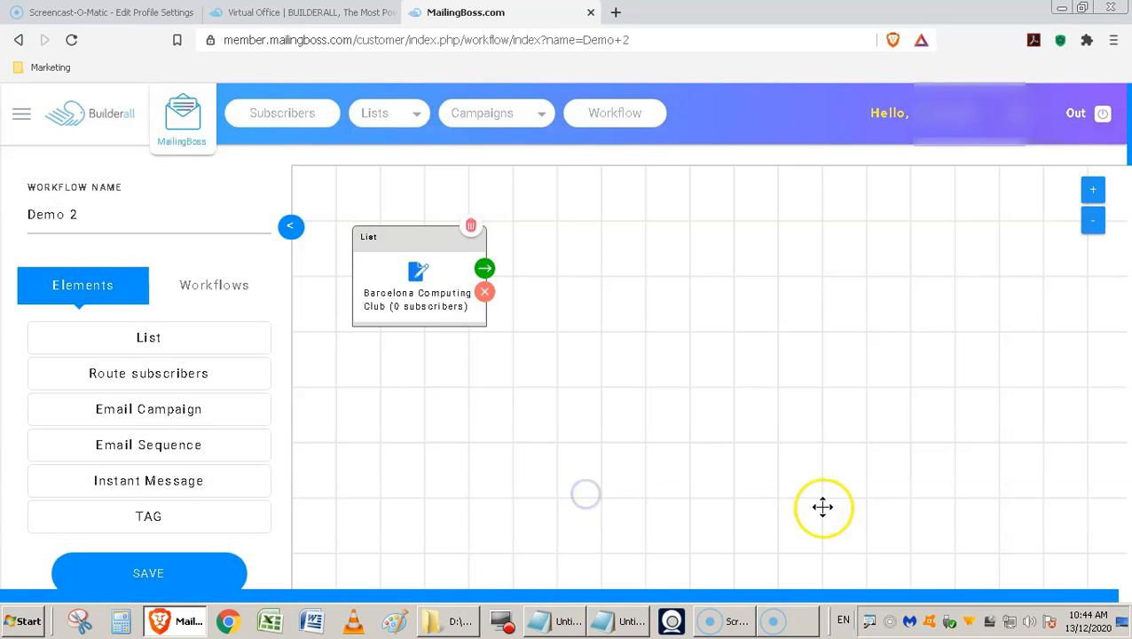
left_click(447, 415)
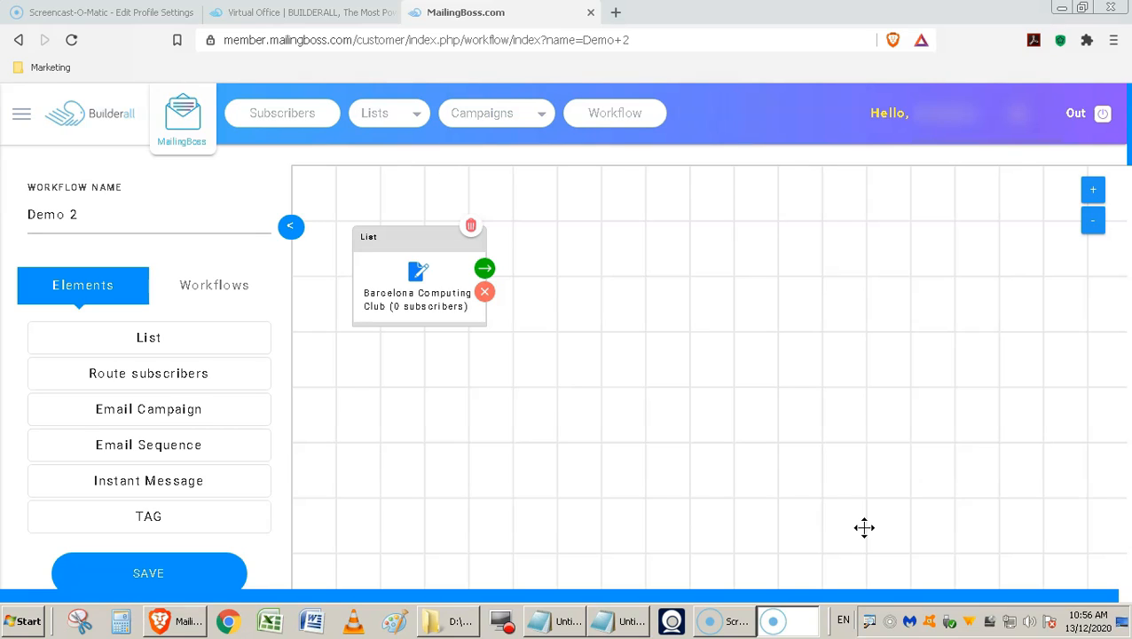
Step: Attach an Email Sequence card to the List card, choose the DIY PC COURSE sequence and load its emails
left_click(485, 268)
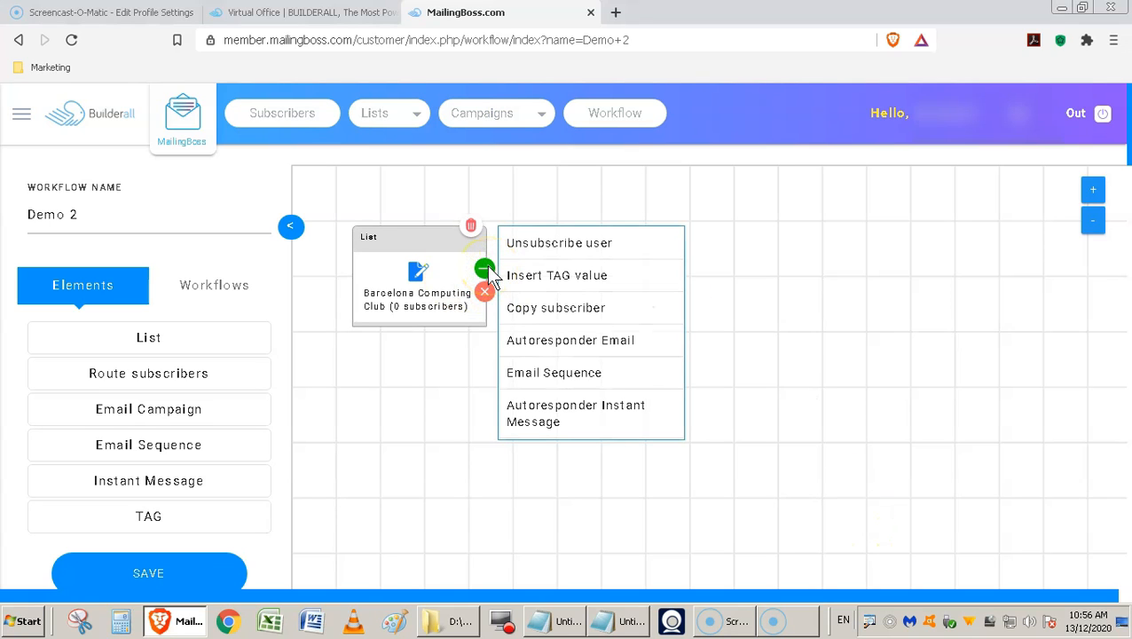
left_click(601, 375)
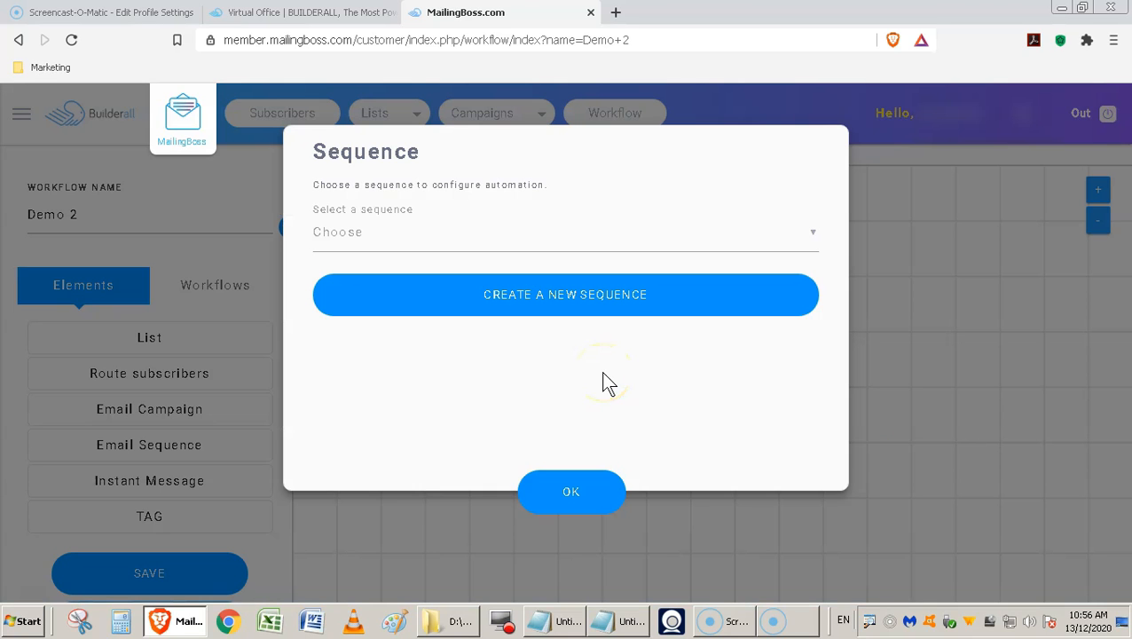
left_click(626, 312)
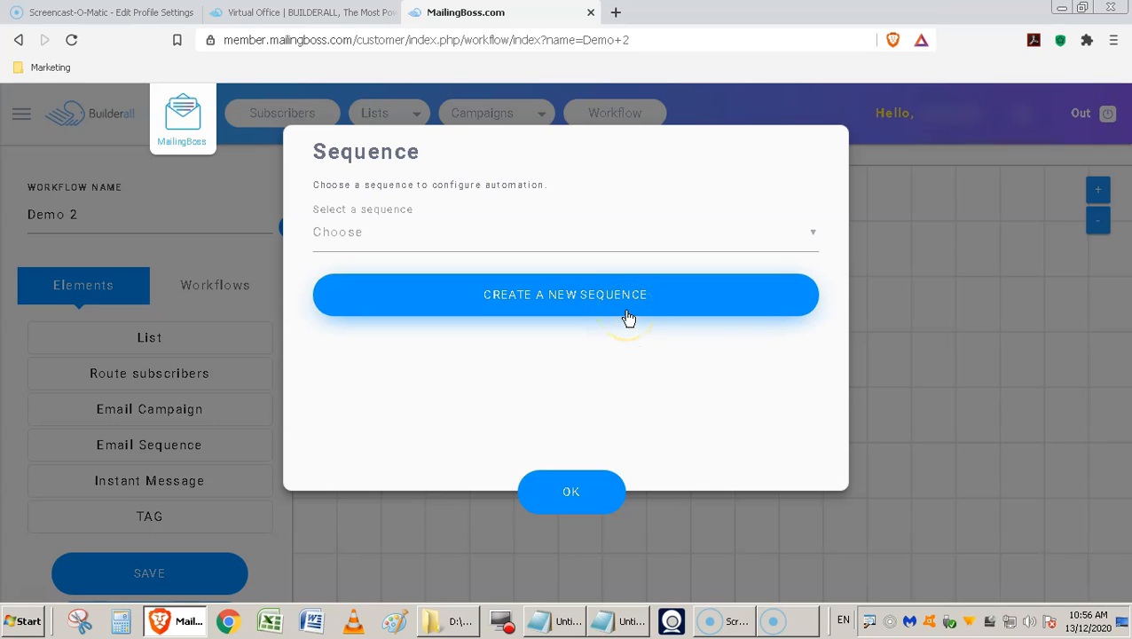
left_click(802, 236)
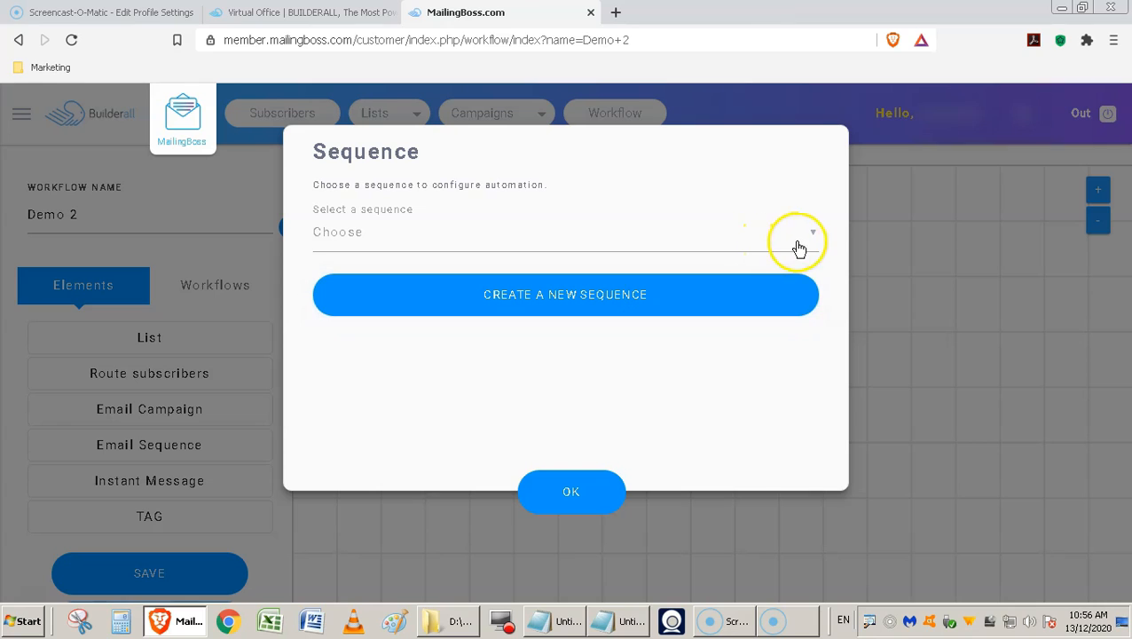
left_click(811, 236)
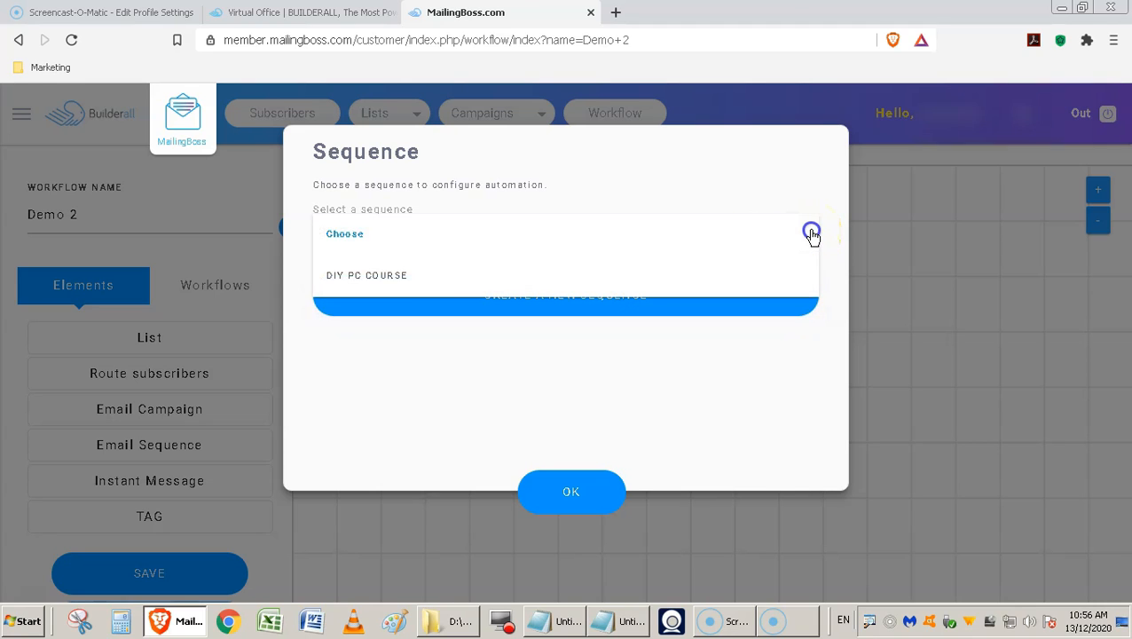
left_click(395, 278)
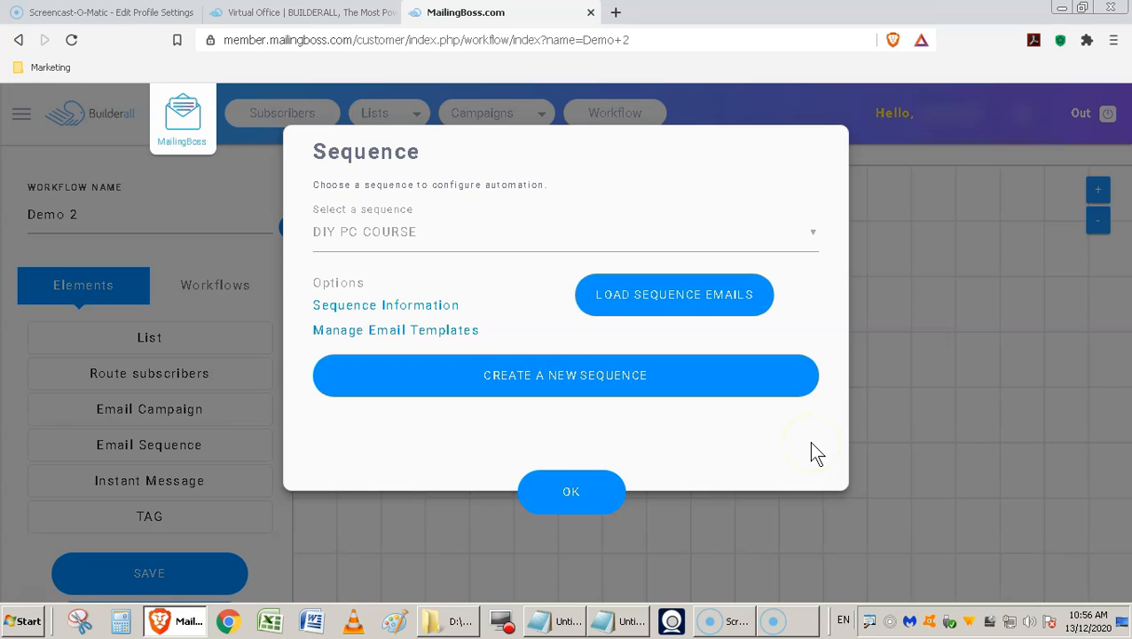
left_click(716, 311)
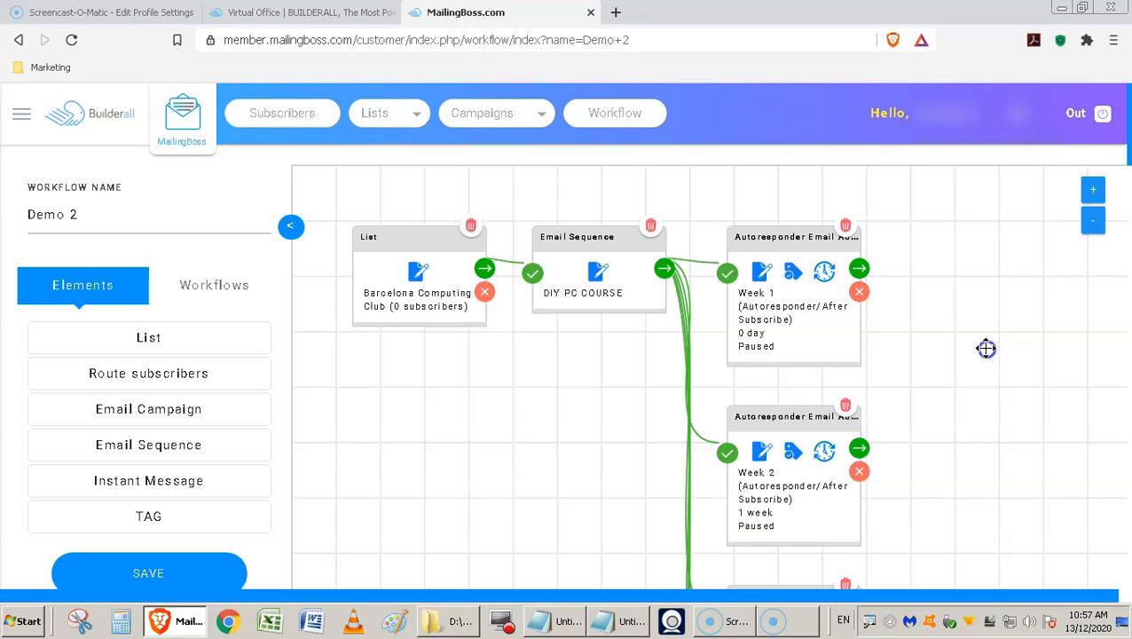
key("alt+p")
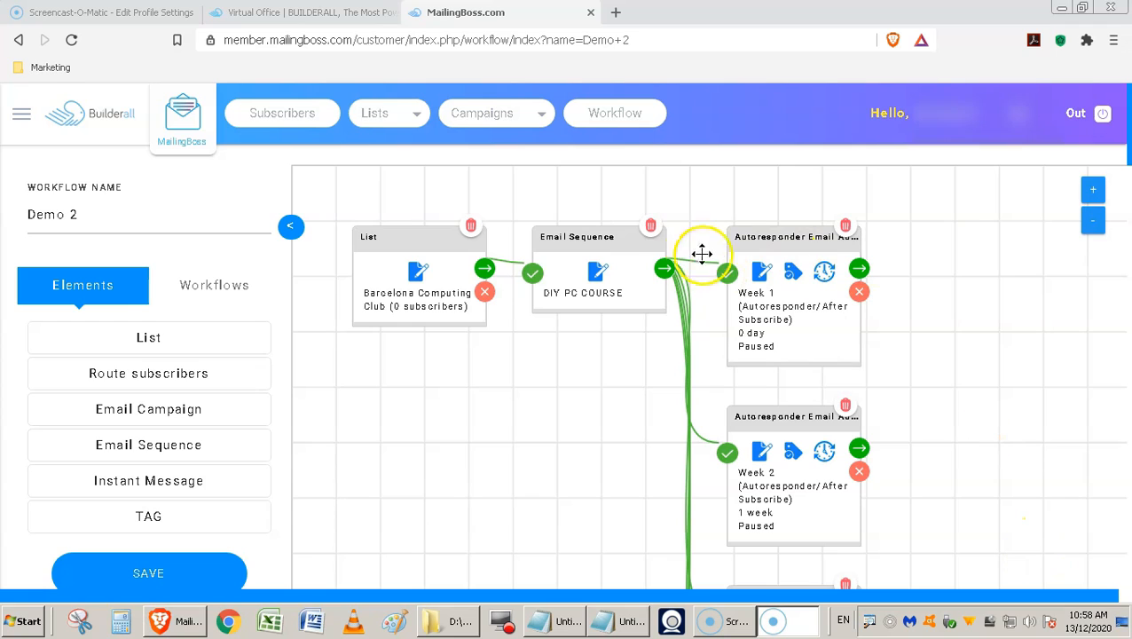
Step: Remove the DIY PC COURSE email sequence card together with its attached autoresponder cards
left_click(652, 230)
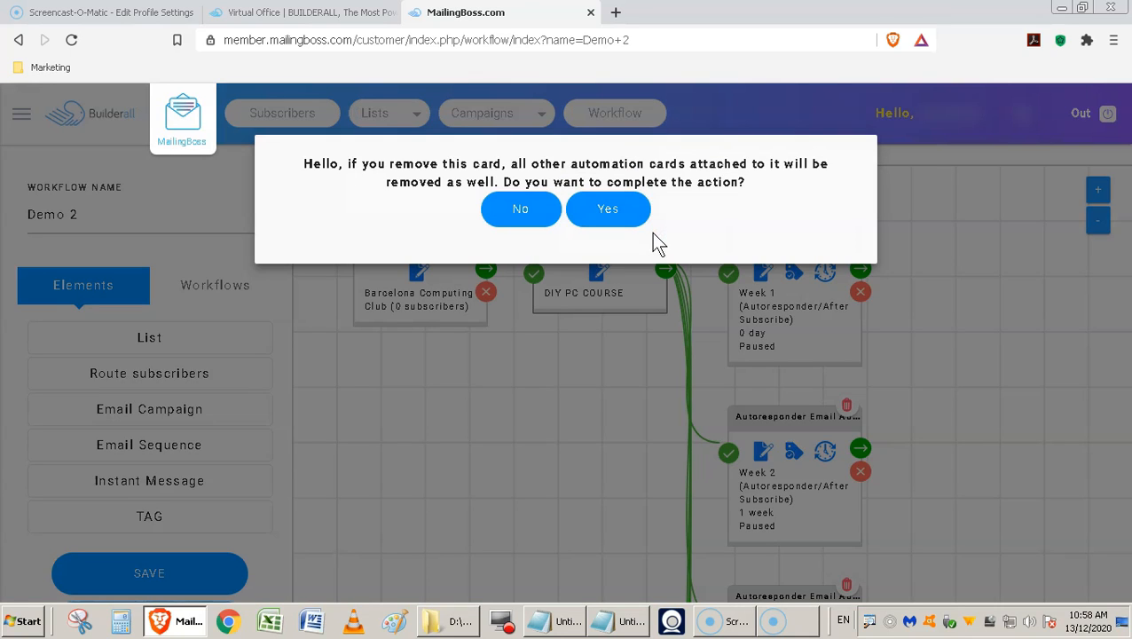
left_click(619, 296)
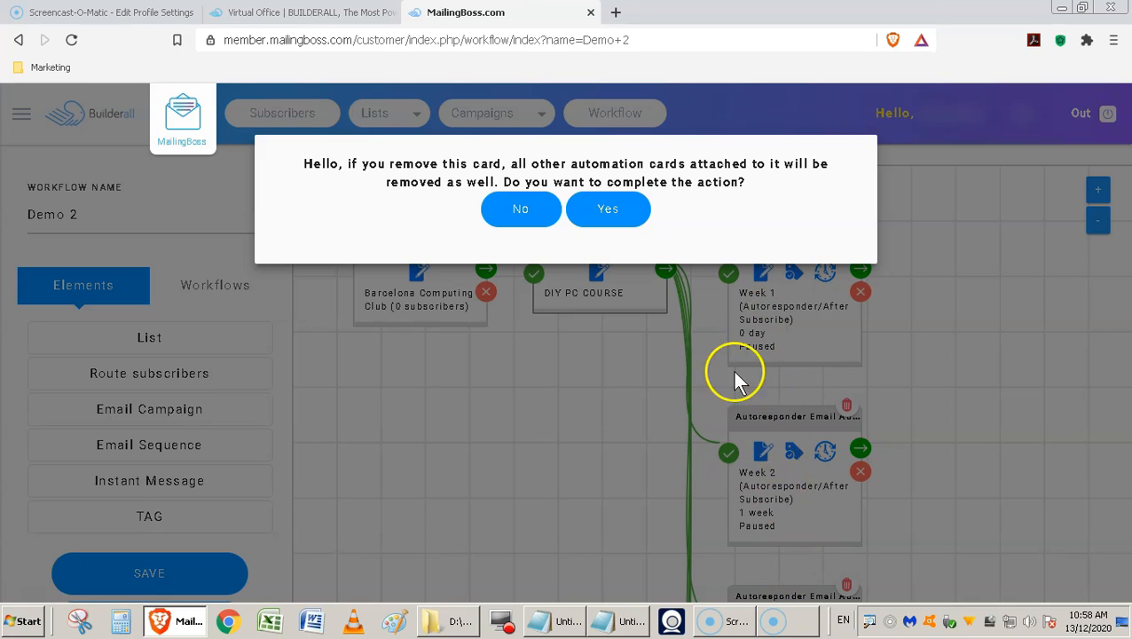
left_click(620, 212)
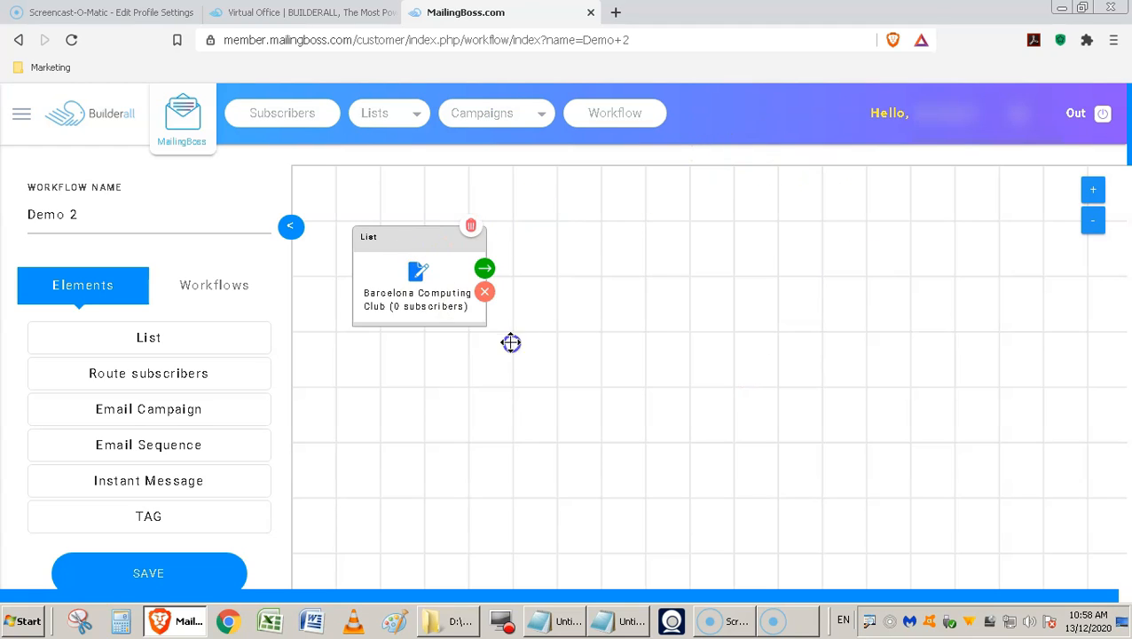
Step: Attach a new email sequence named Software Setup with 3 messages to the List card, sent to future subscribers only
left_click(484, 267)
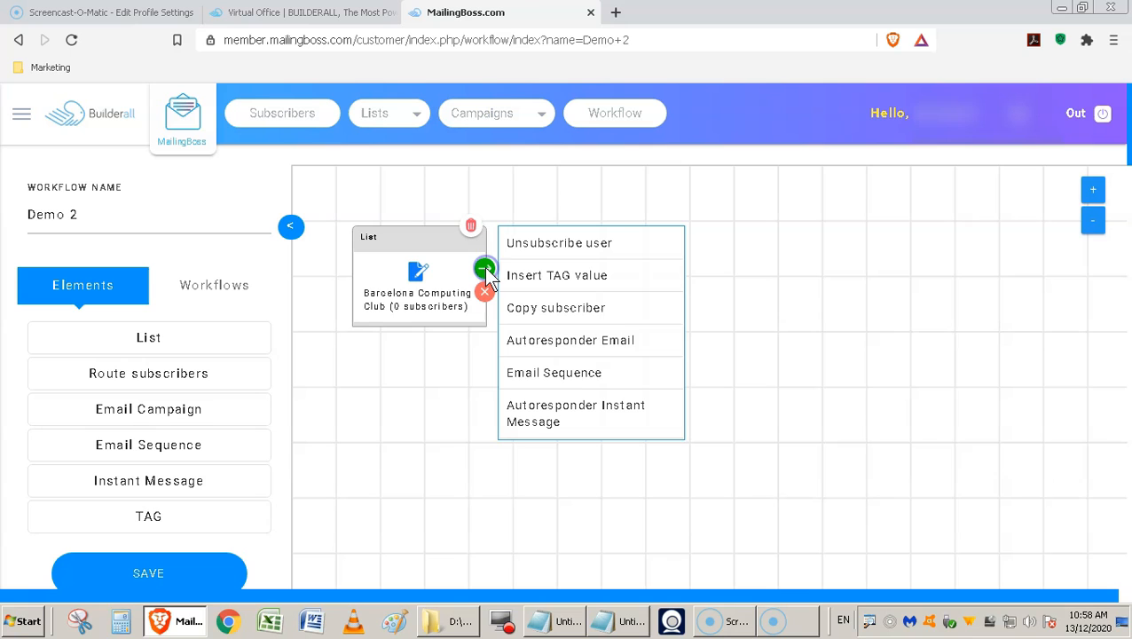
left_click(549, 374)
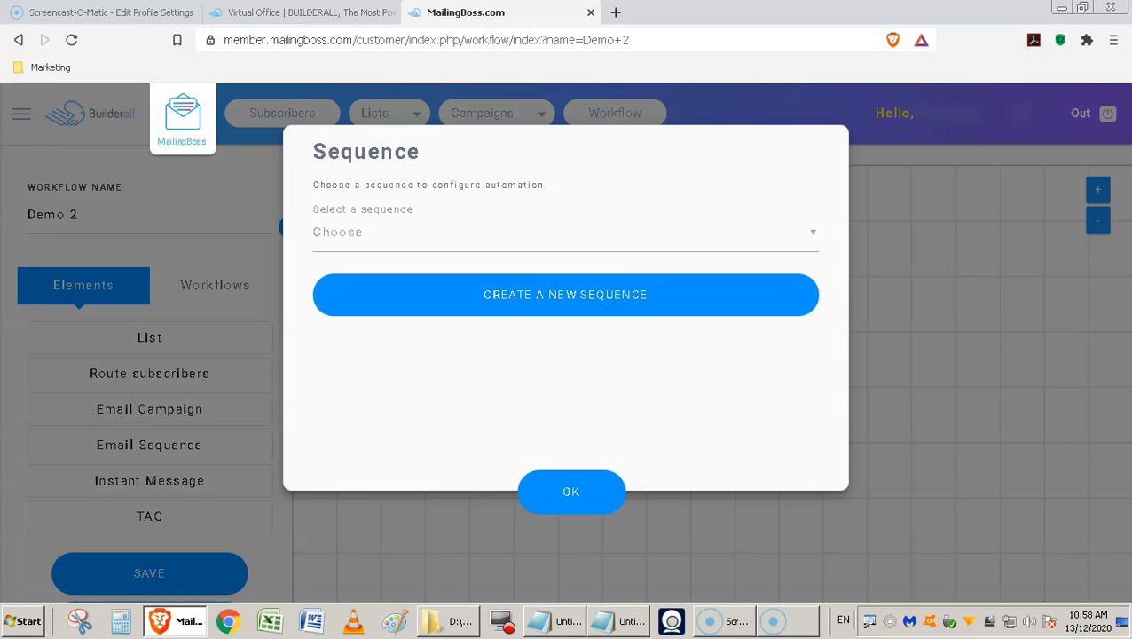
left_click(573, 302)
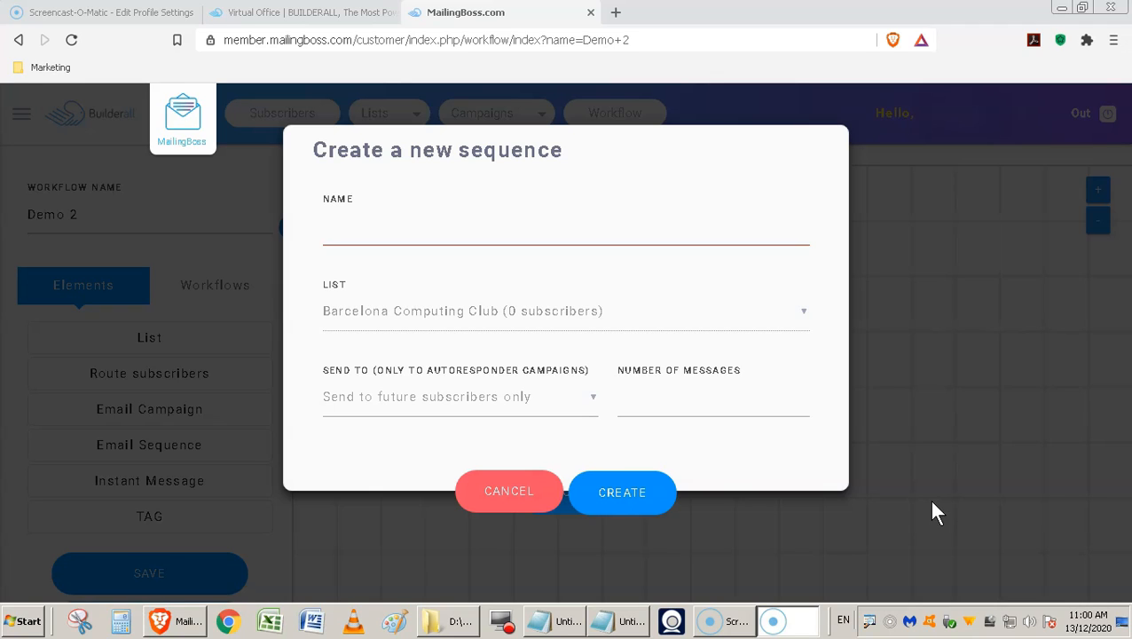
type("Software Setup")
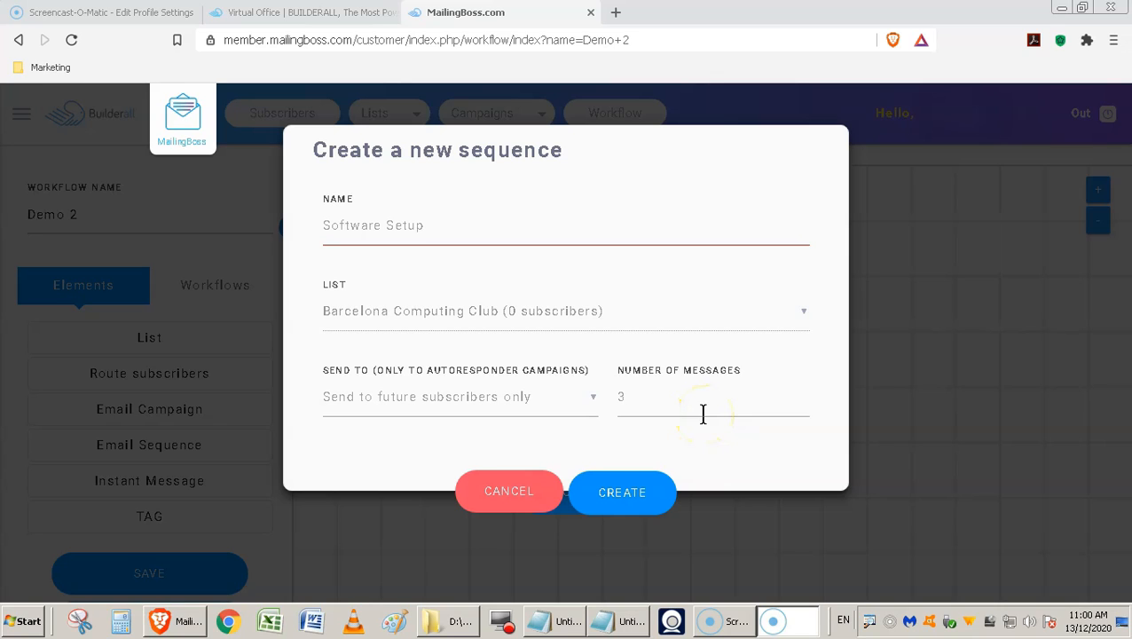
left_click(639, 494)
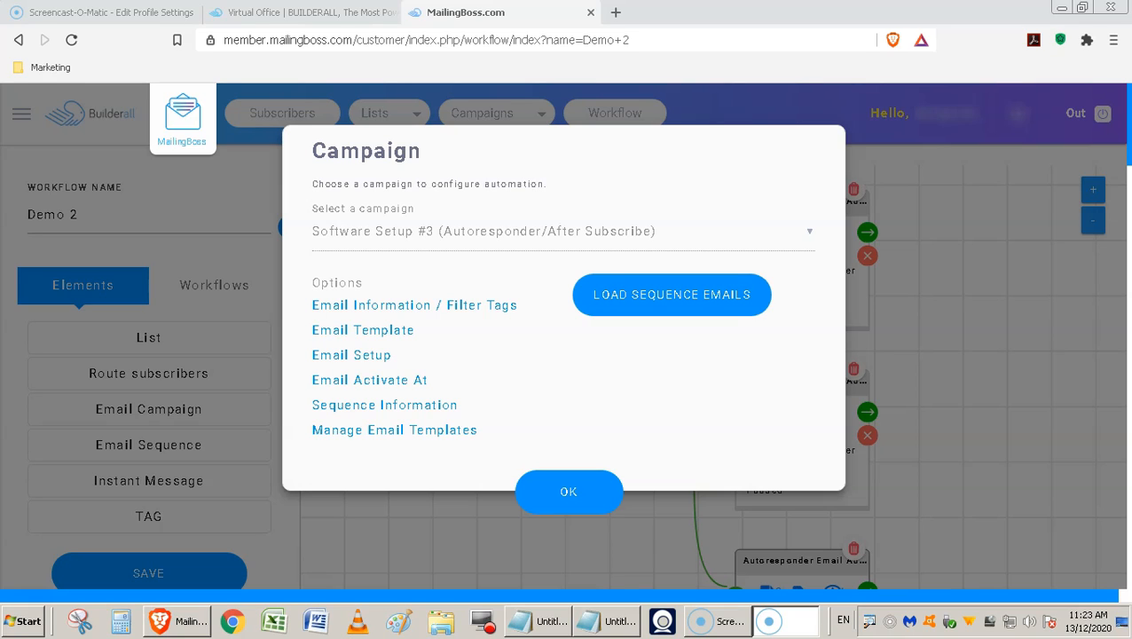
Step: Accept the Software Setup #3 campaign for the third autoresponder card and save the Demo 2 workflow
left_click(570, 489)
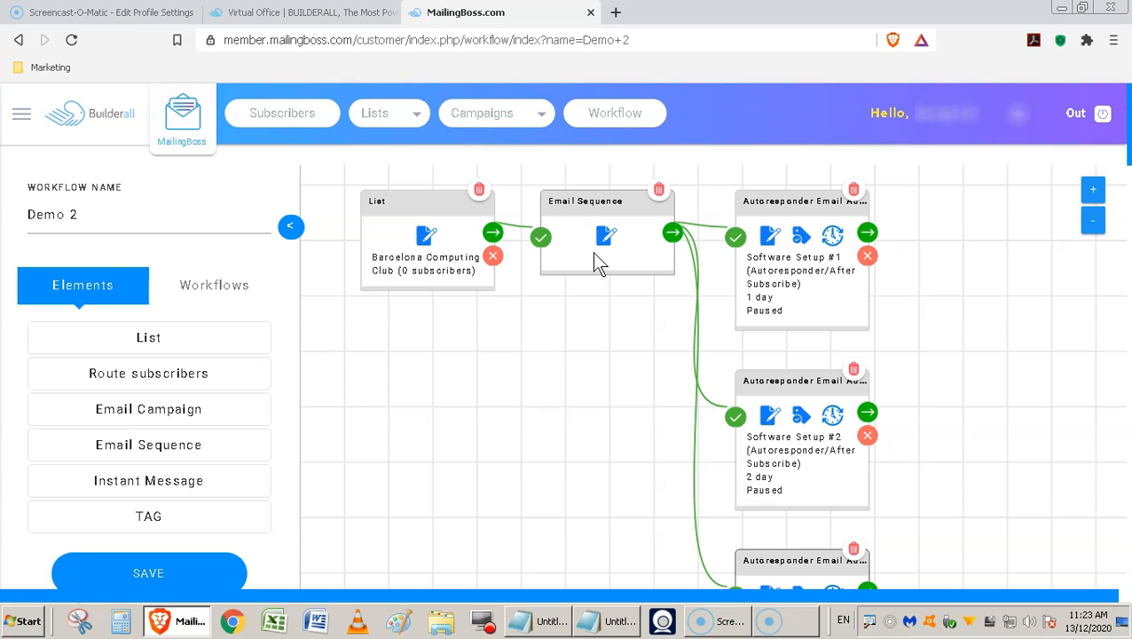
left_click(771, 237)
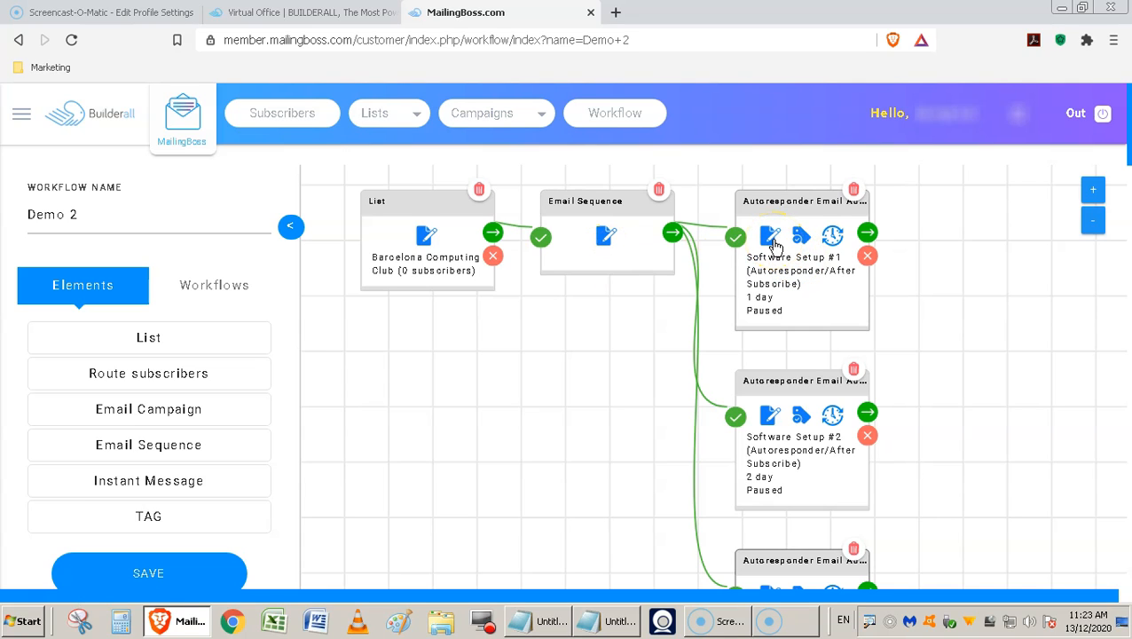
left_click(775, 559)
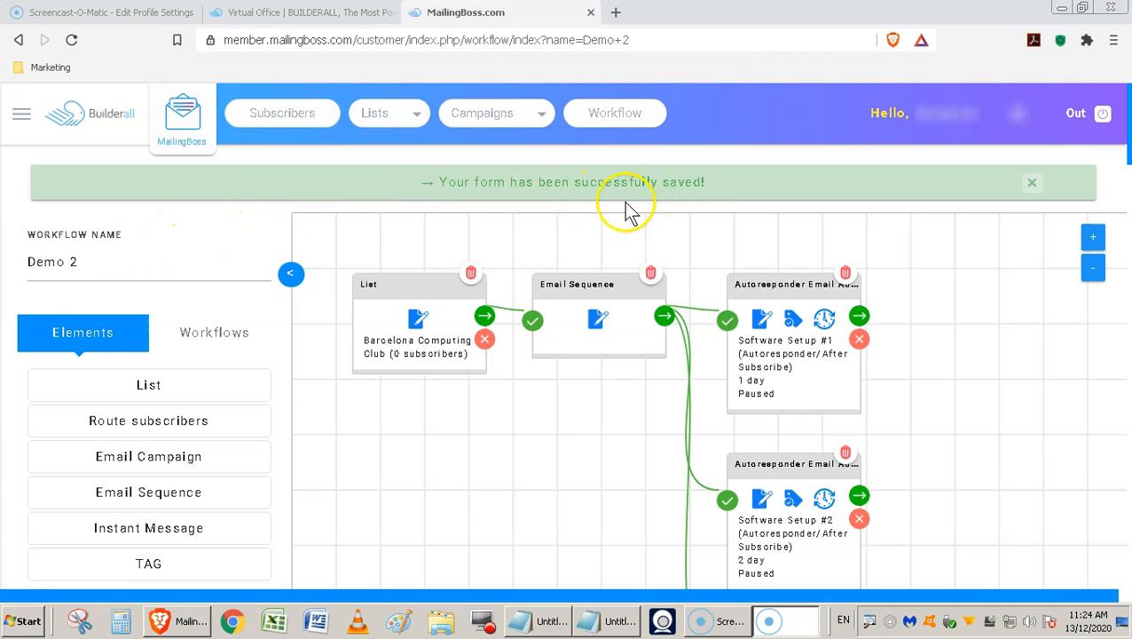
Step: Create a new blank workflow and name it Demo 3
left_click(251, 333)
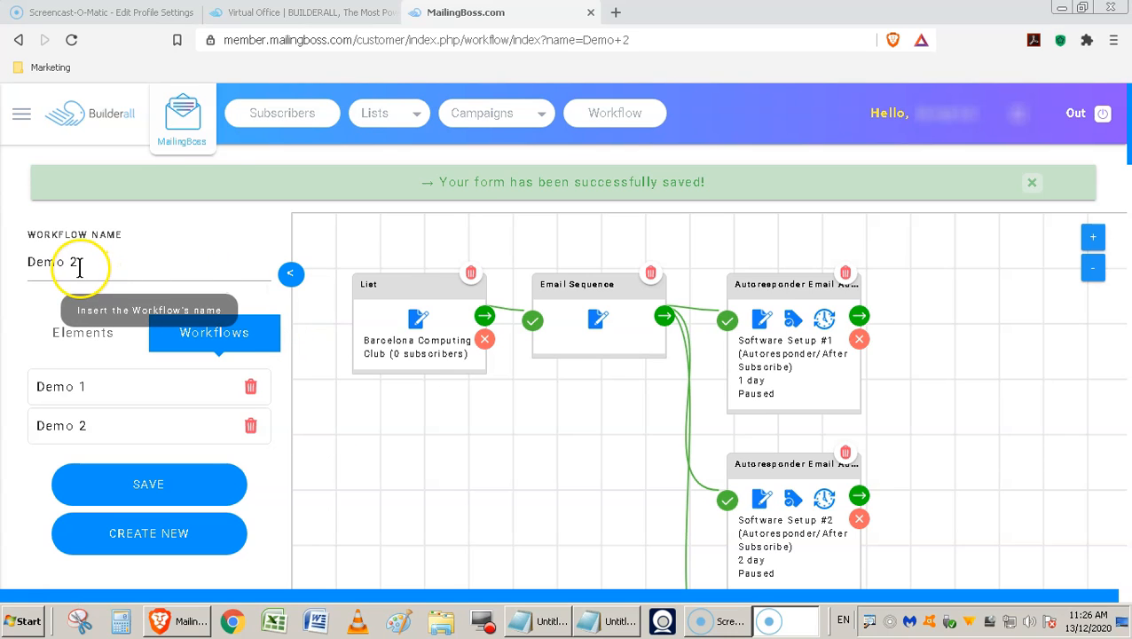
left_click(165, 534)
left_click(84, 223)
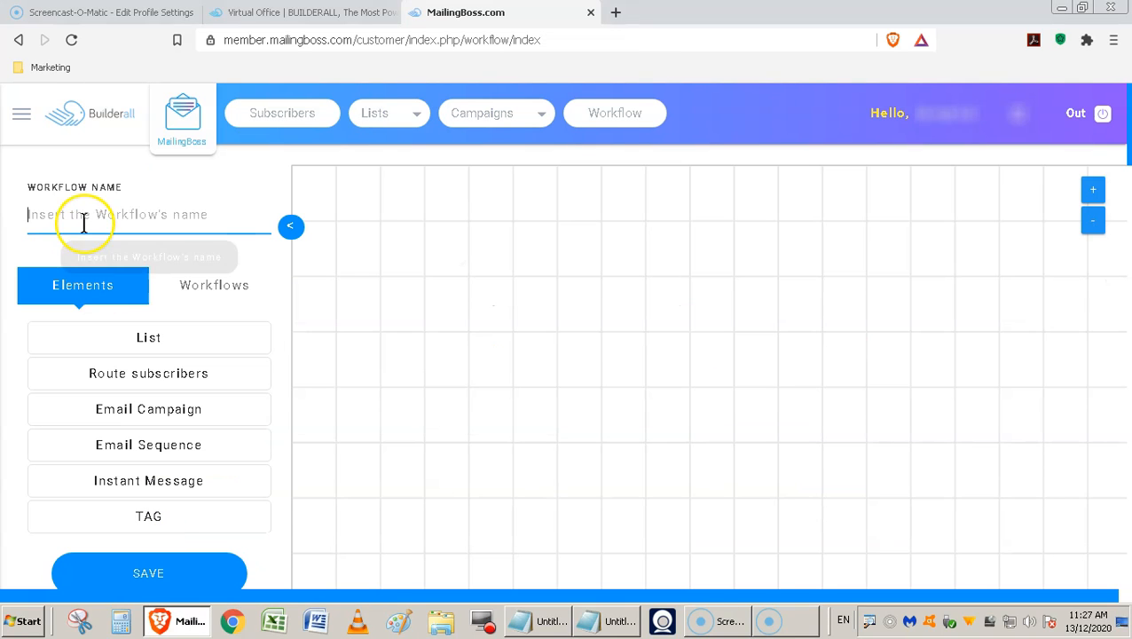
type("DXemo")
key("BackSpace")
key("BackSpace")
key("BackSpace")
type("emo p")
key("BackSpace")
type("3")
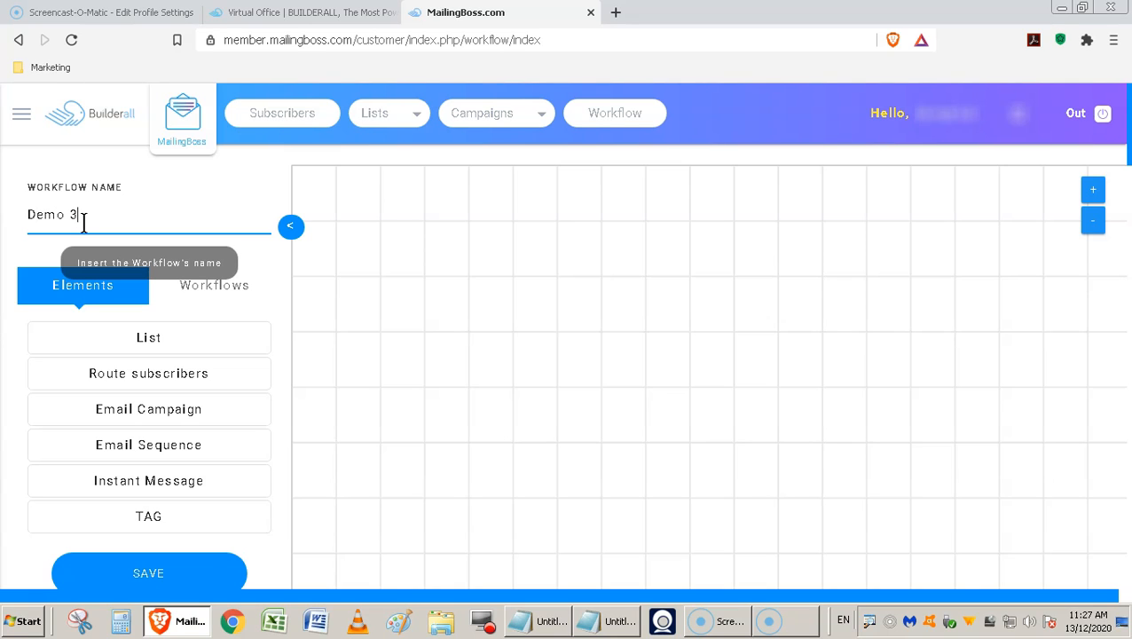
Step: Add a List card to the Demo 3 workflow canvas and save the workflow
left_click_drag(152, 340, 531, 261)
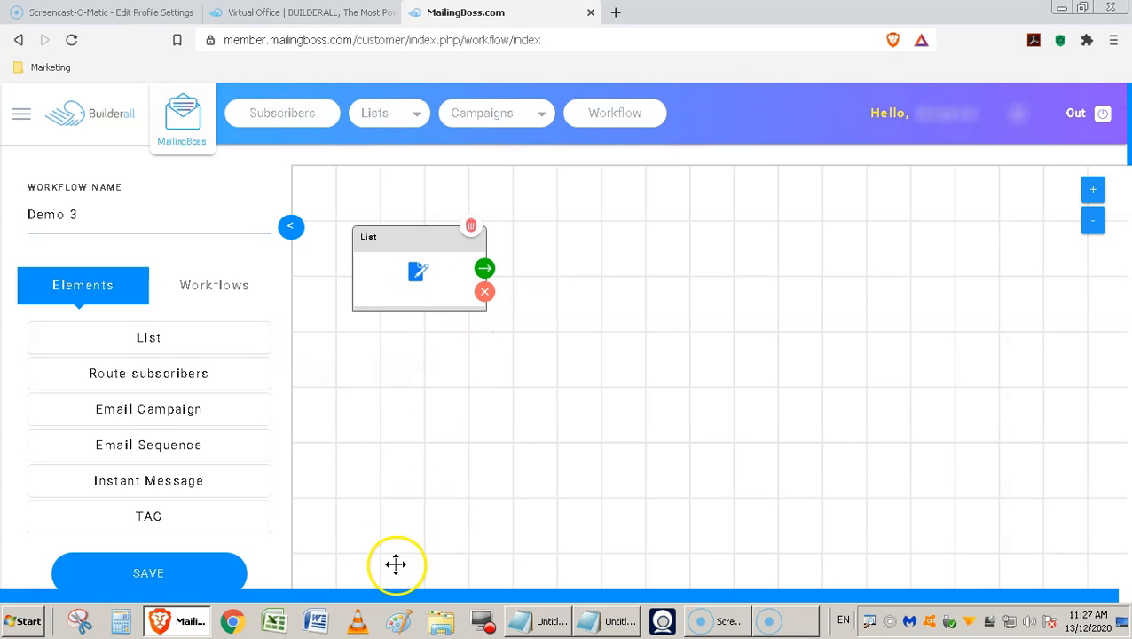
left_click(166, 593)
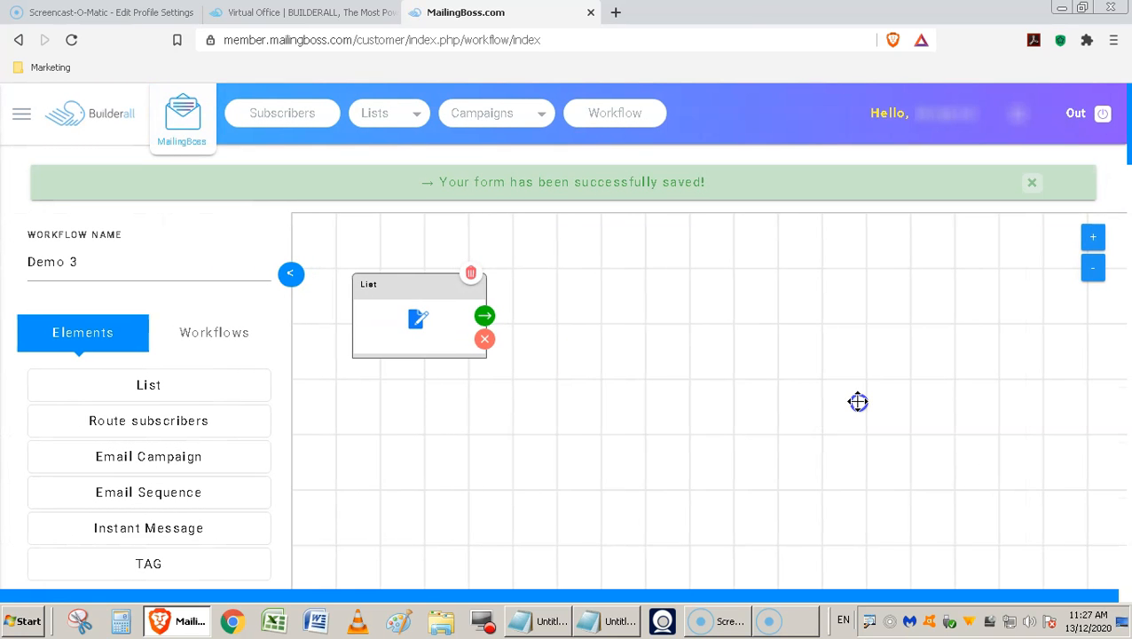
Step: Load the saved workflows Demo 1, Demo 2 and Demo 3 one after another to review each one
left_click(207, 331)
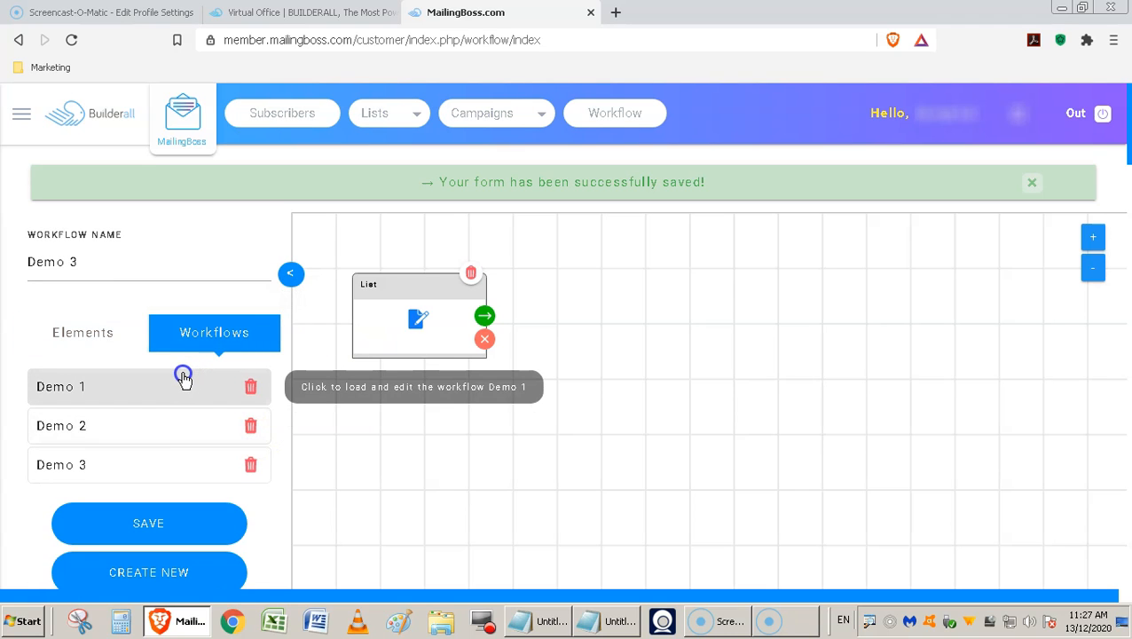
left_click(174, 390)
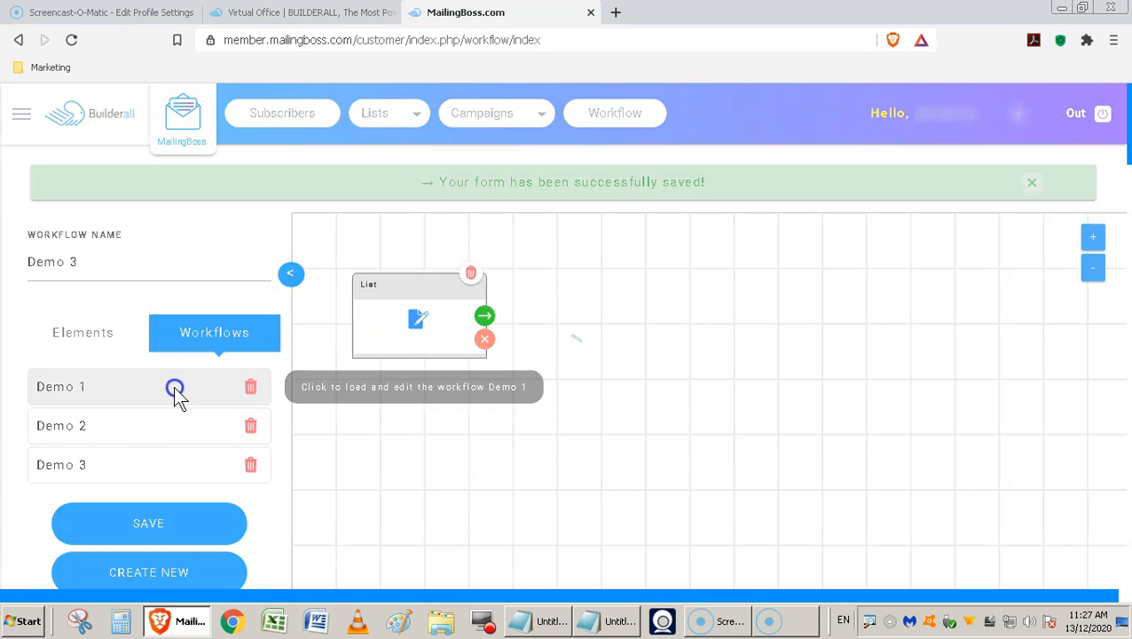
left_click(106, 425)
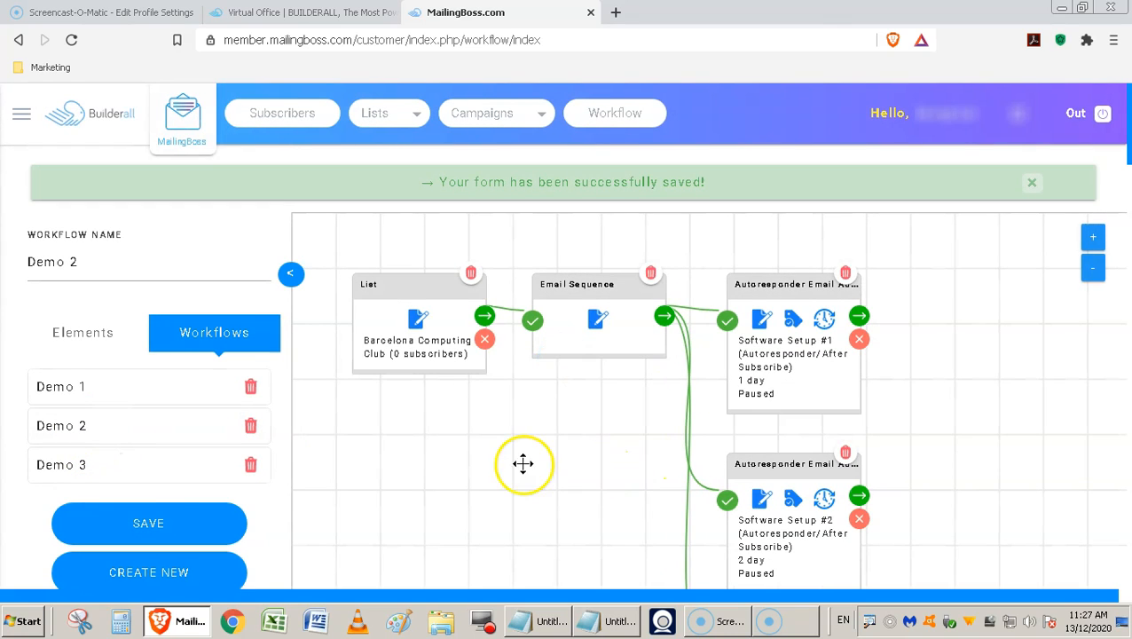
left_click(126, 467)
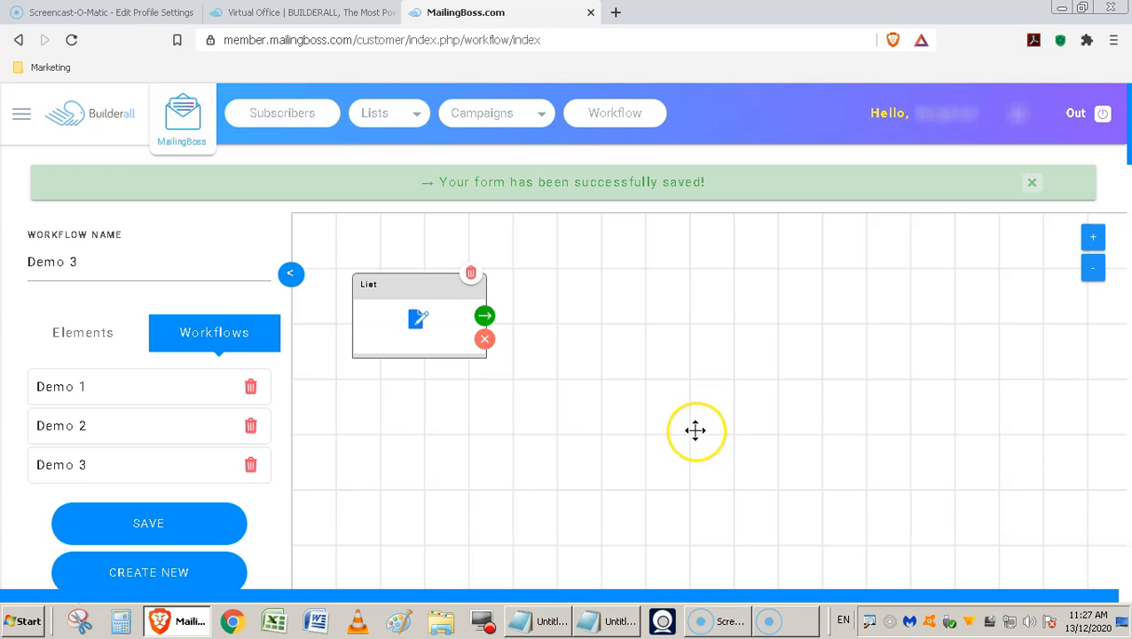